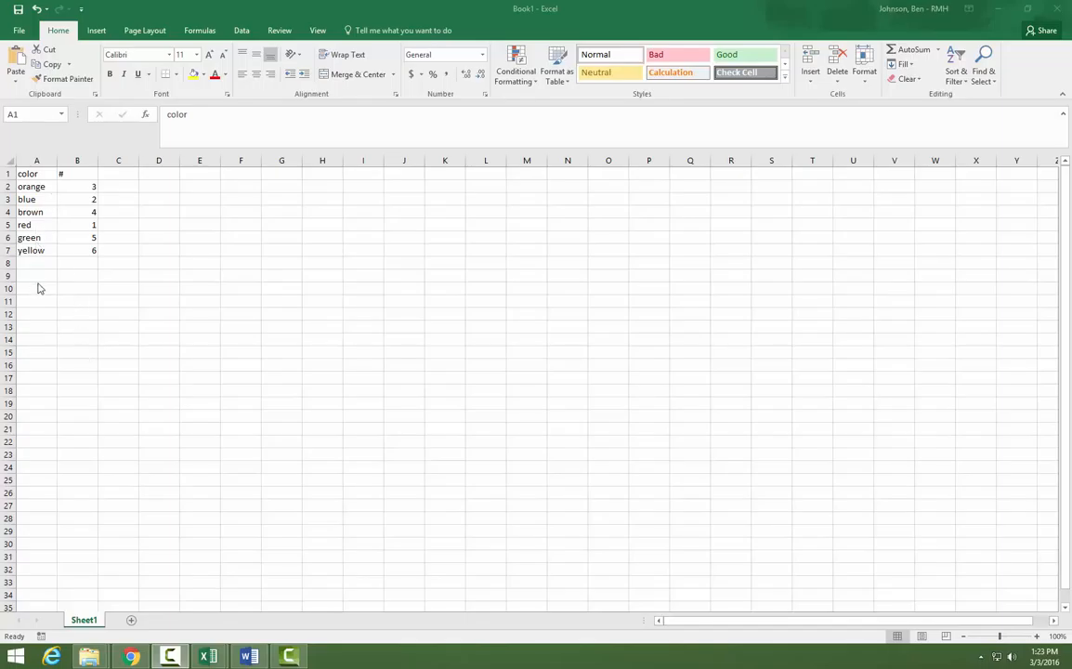
Insert the recommended pie chart from the color and # data in A1:B7.
{"action": "left_click", "coordinate": [26, 174]}
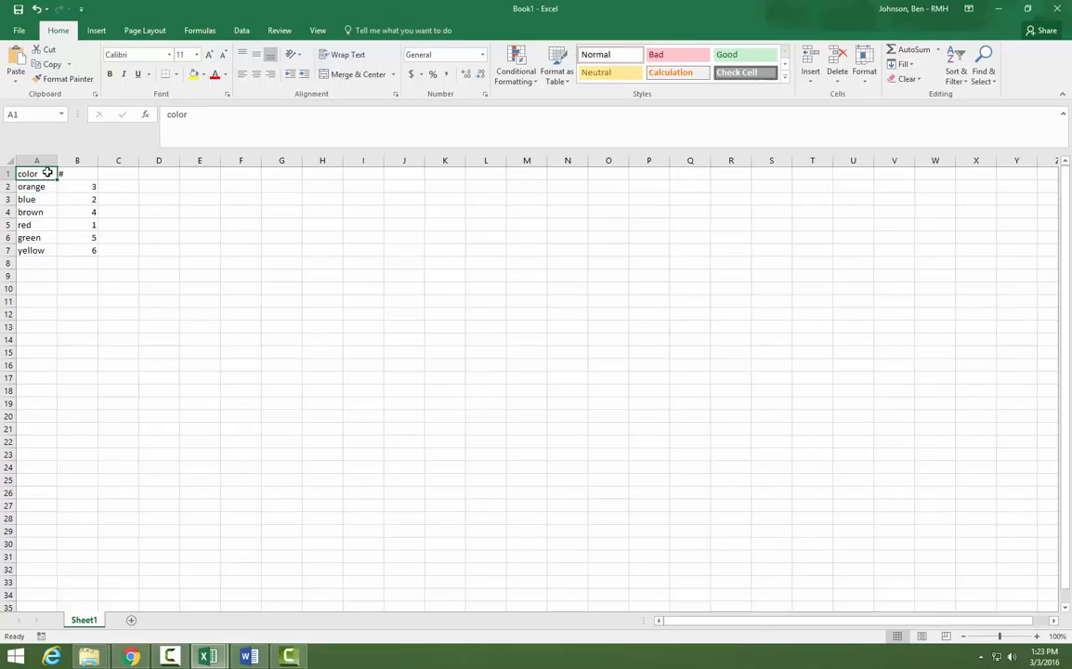
{"action": "left_click_drag", "start_coordinate": [48, 172], "coordinate": [72, 251]}
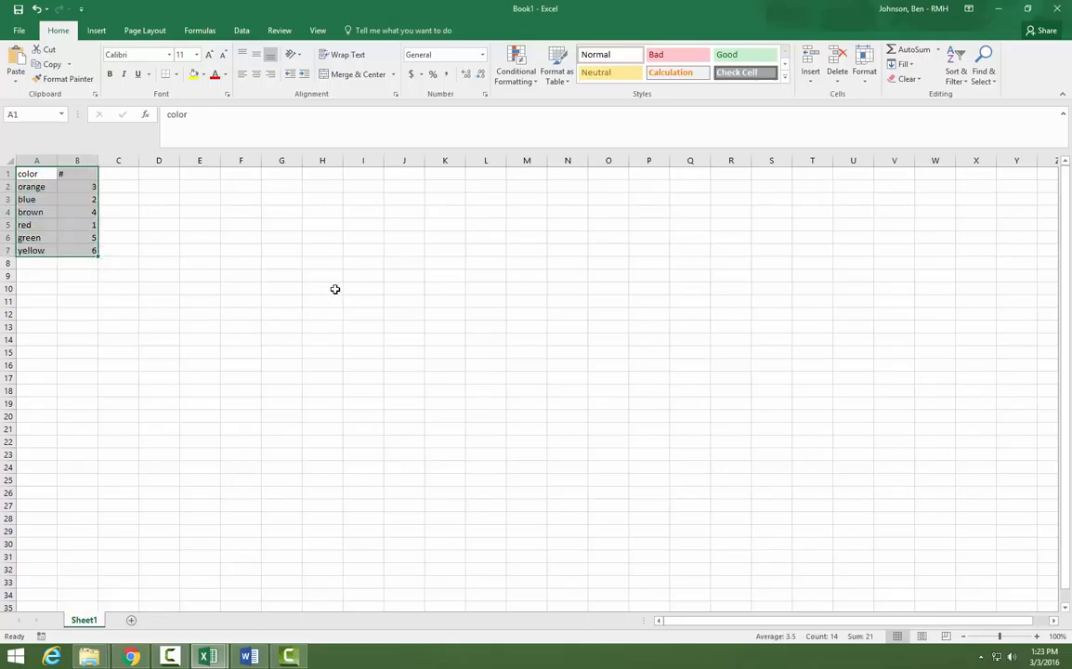
{"action": "left_click", "coordinate": [99, 31]}
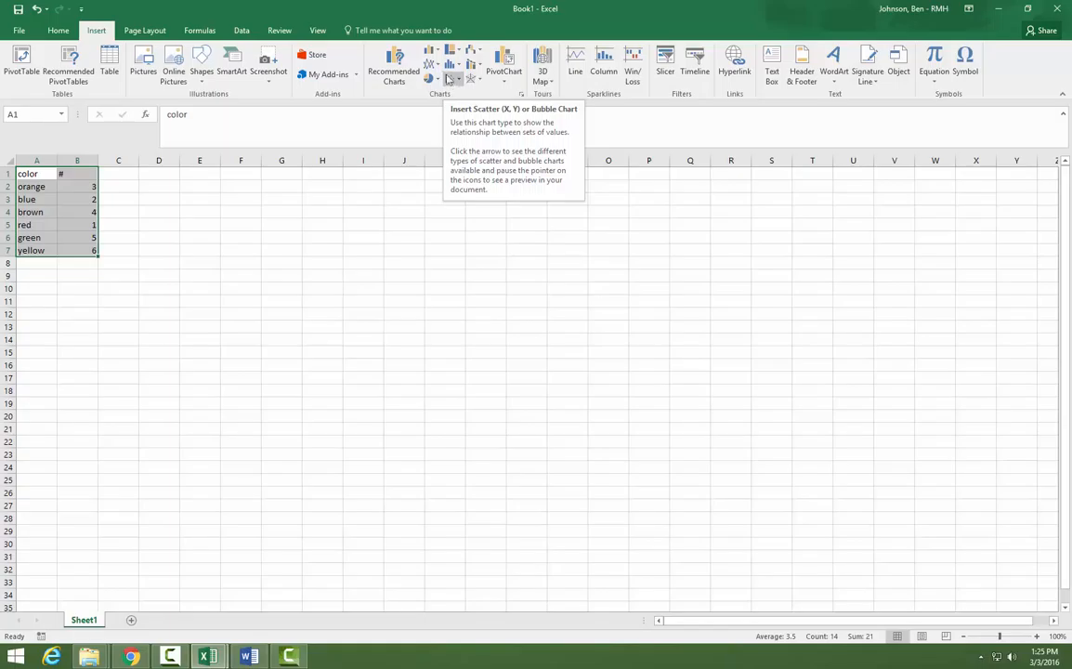
{"action": "left_click", "coordinate": [392, 58]}
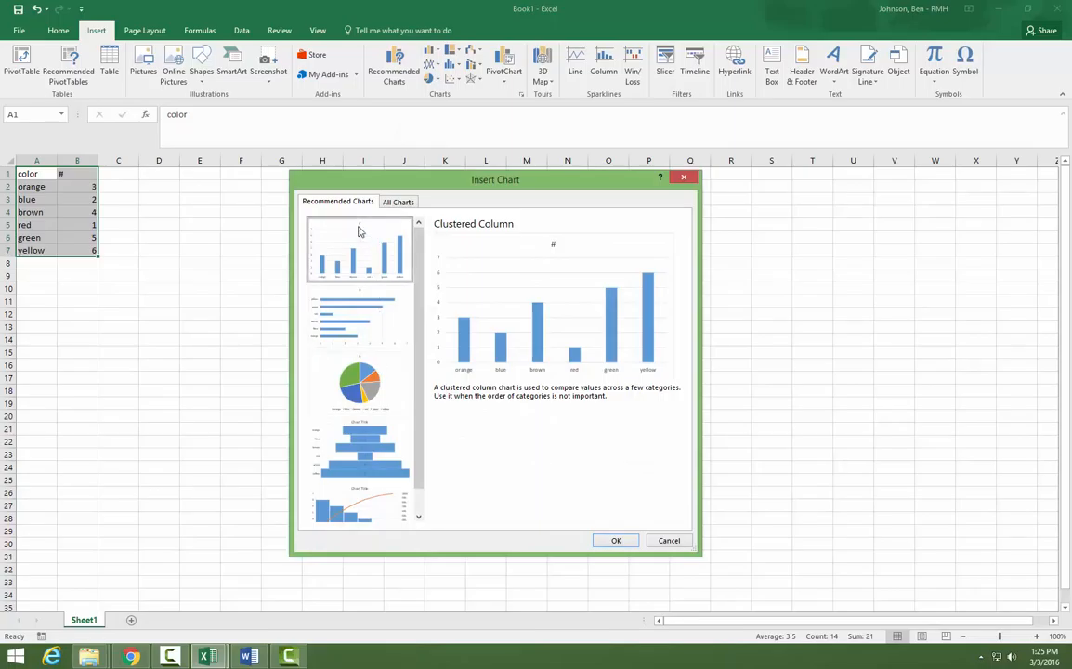
{"action": "left_click", "coordinate": [359, 395]}
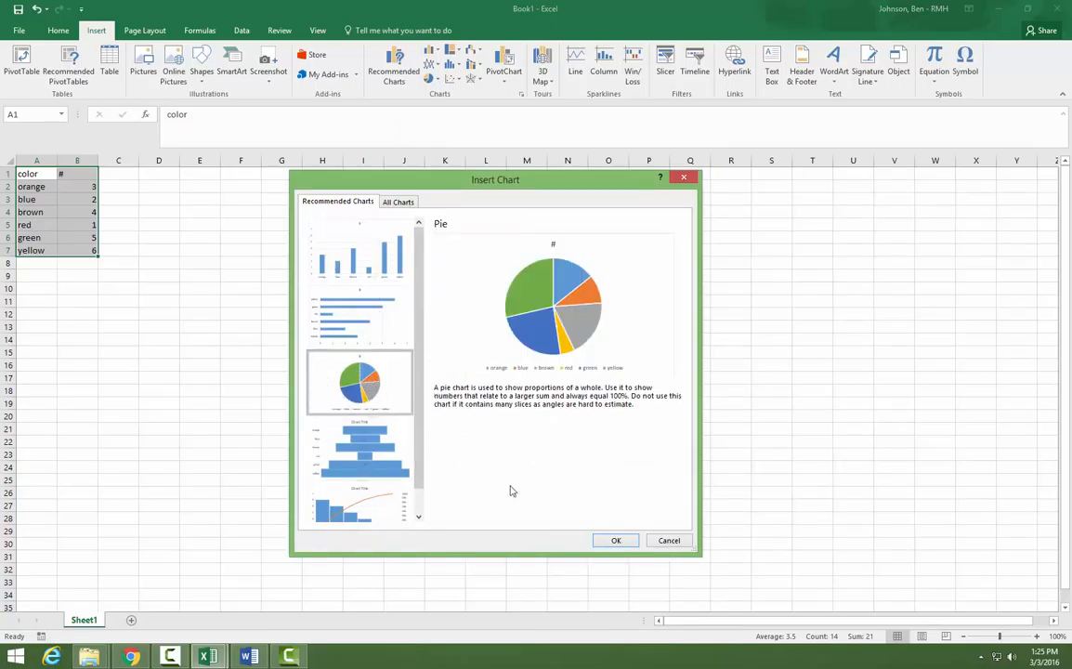
{"action": "left_click", "coordinate": [611, 540]}
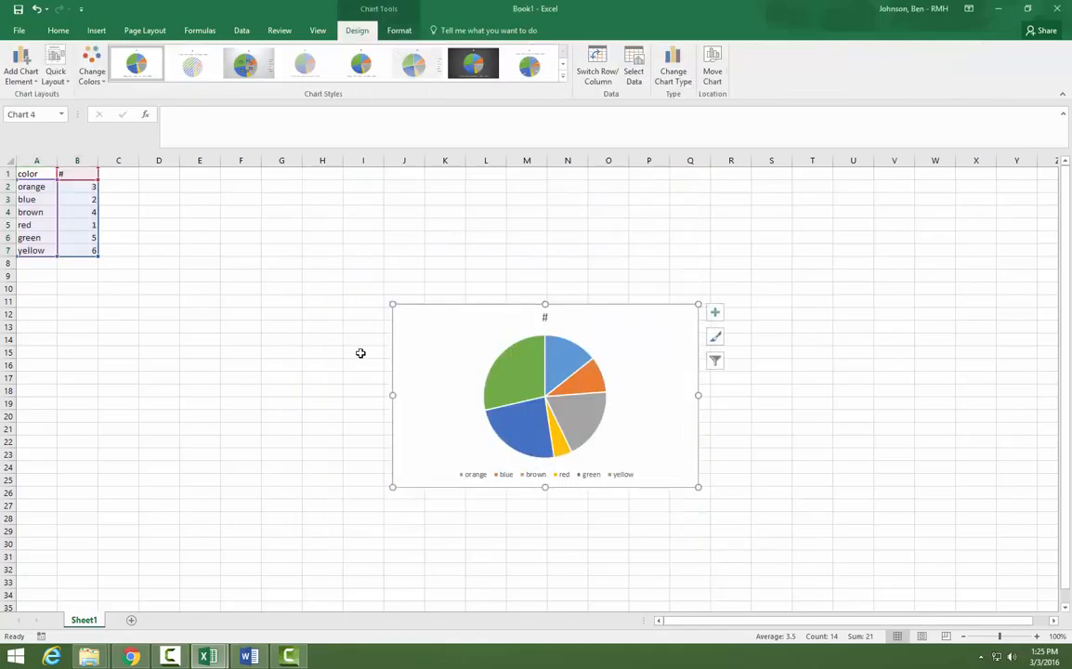
Move the pie chart beside the data table and enlarge it to span about columns C to M, down to row 25.
{"action": "left_click_drag", "start_coordinate": [407, 353], "coordinate": [131, 225]}
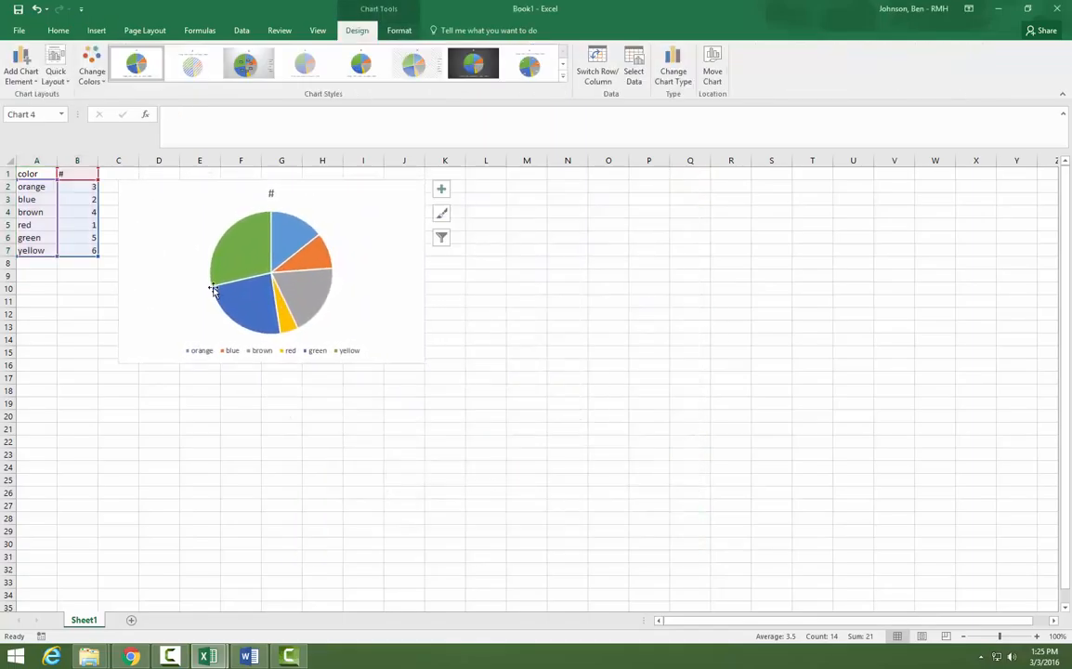
{"action": "left_click_drag", "start_coordinate": [424, 363], "coordinate": [529, 484]}
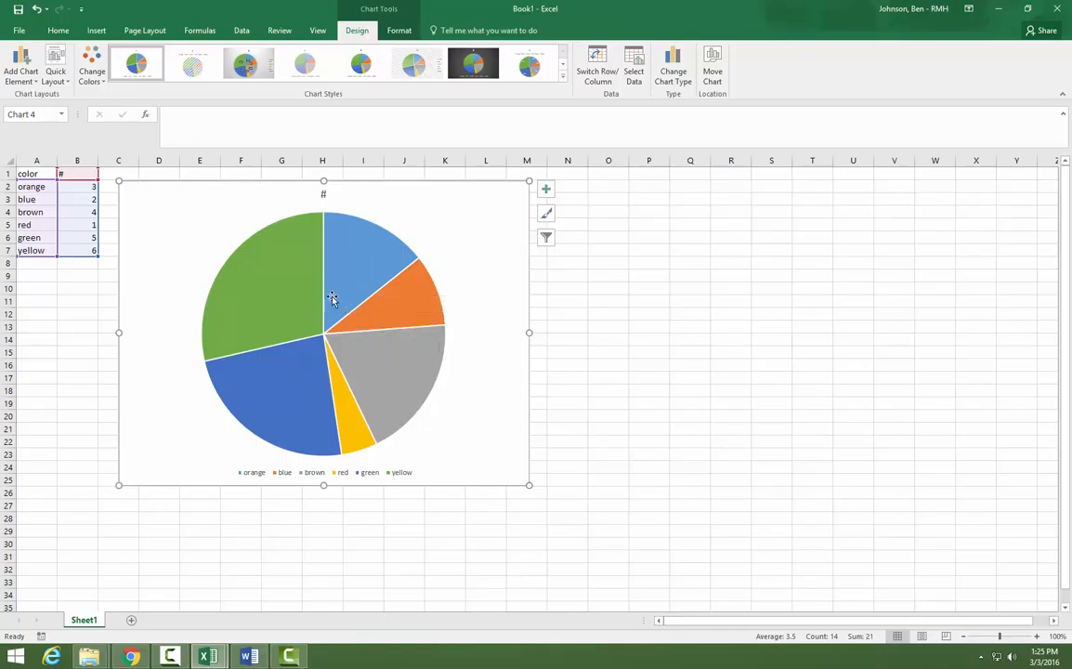
Fill the pie slice for the yellow category with standard yellow.
{"action": "left_click", "coordinate": [262, 274]}
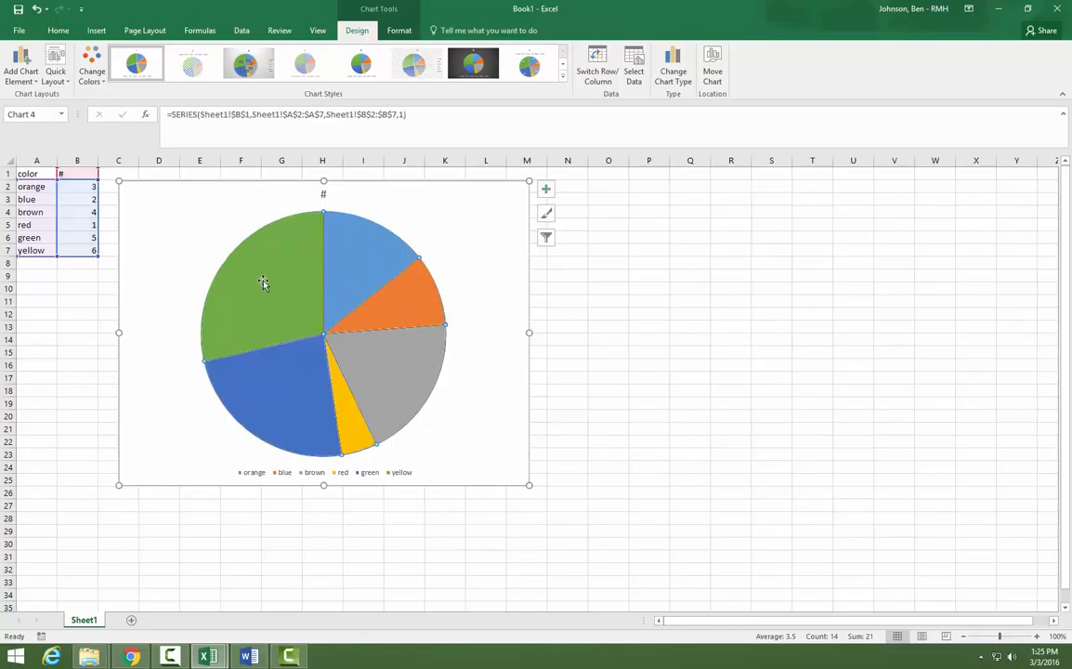
{"action": "left_click", "coordinate": [264, 283]}
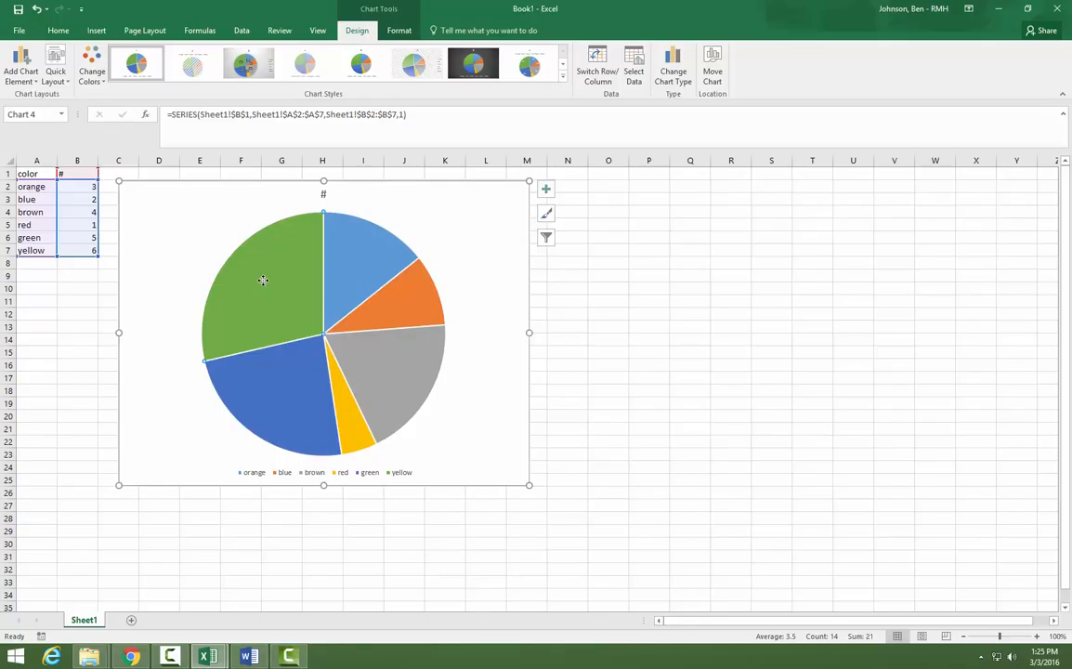
{"action": "right_click", "coordinate": [264, 295]}
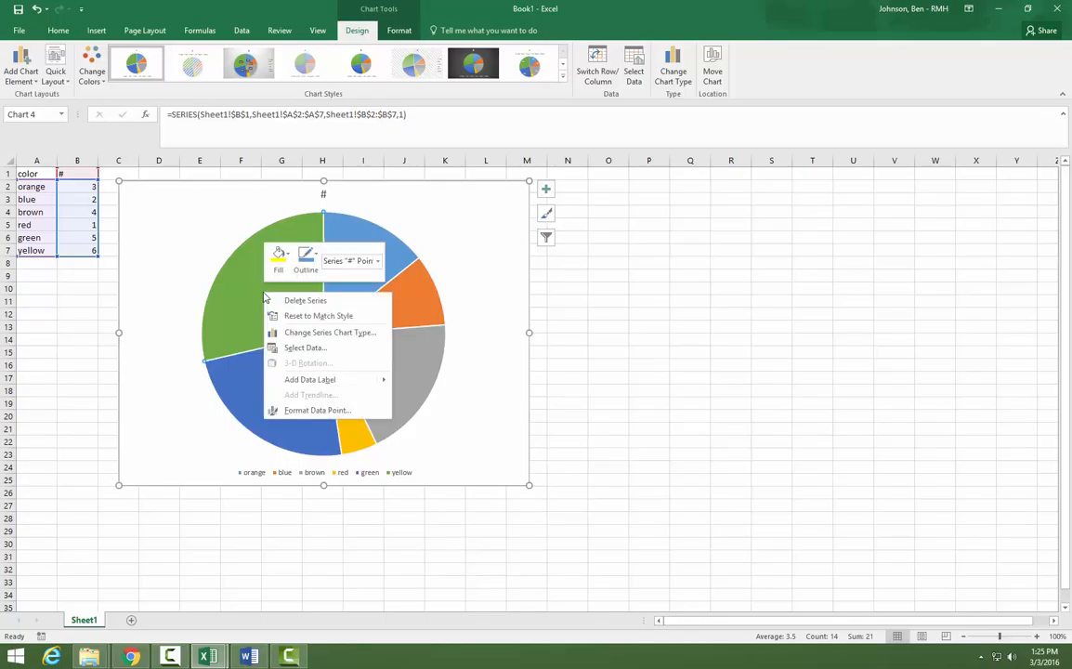
{"action": "left_click", "coordinate": [280, 254]}
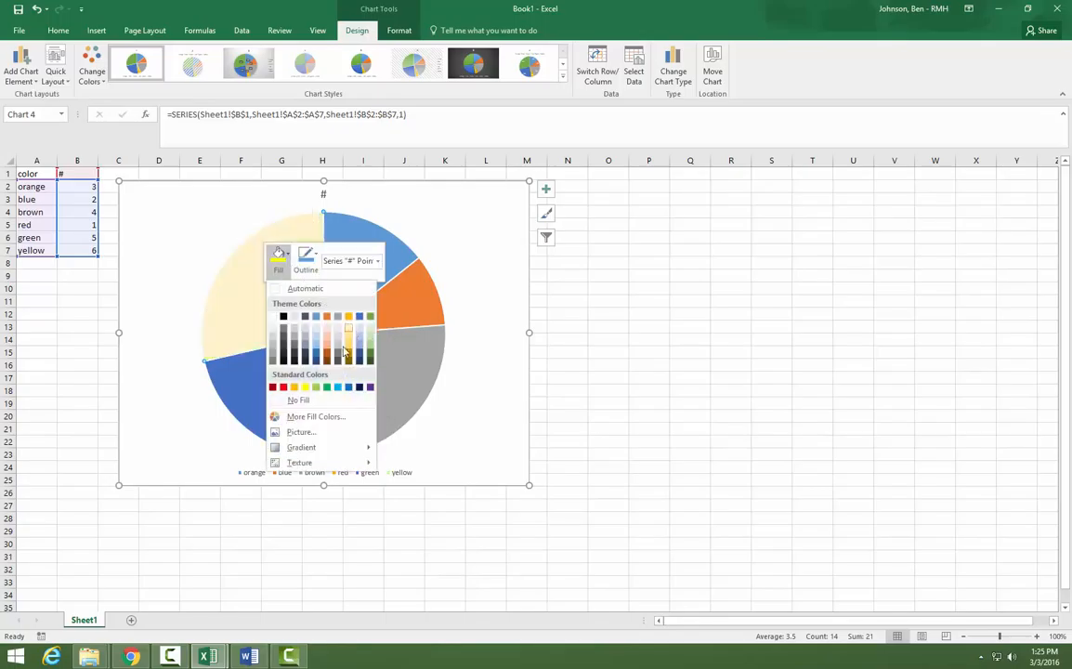
{"action": "left_click", "coordinate": [305, 387]}
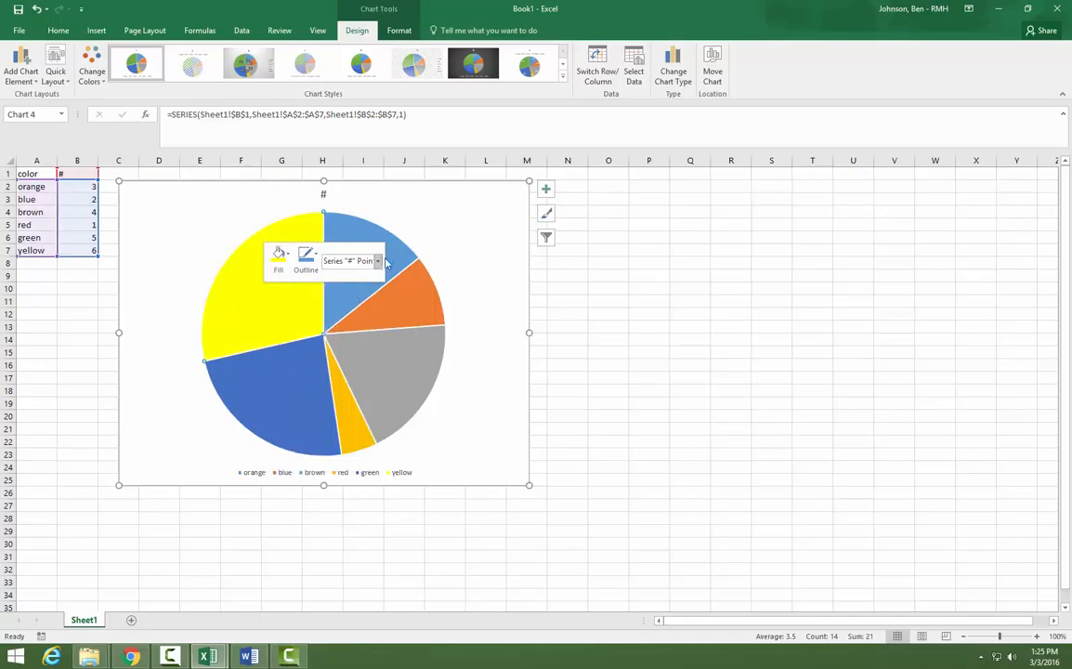
Fill the pie slice for the orange category with the theme orange.
{"action": "left_click", "coordinate": [396, 258]}
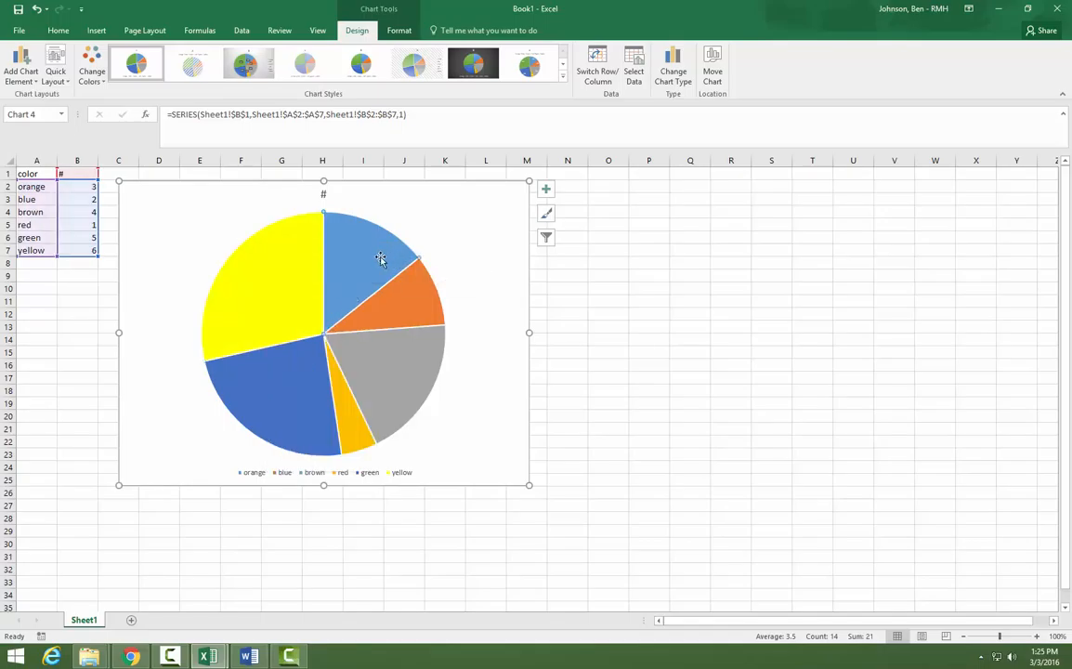
{"action": "right_click", "coordinate": [366, 261]}
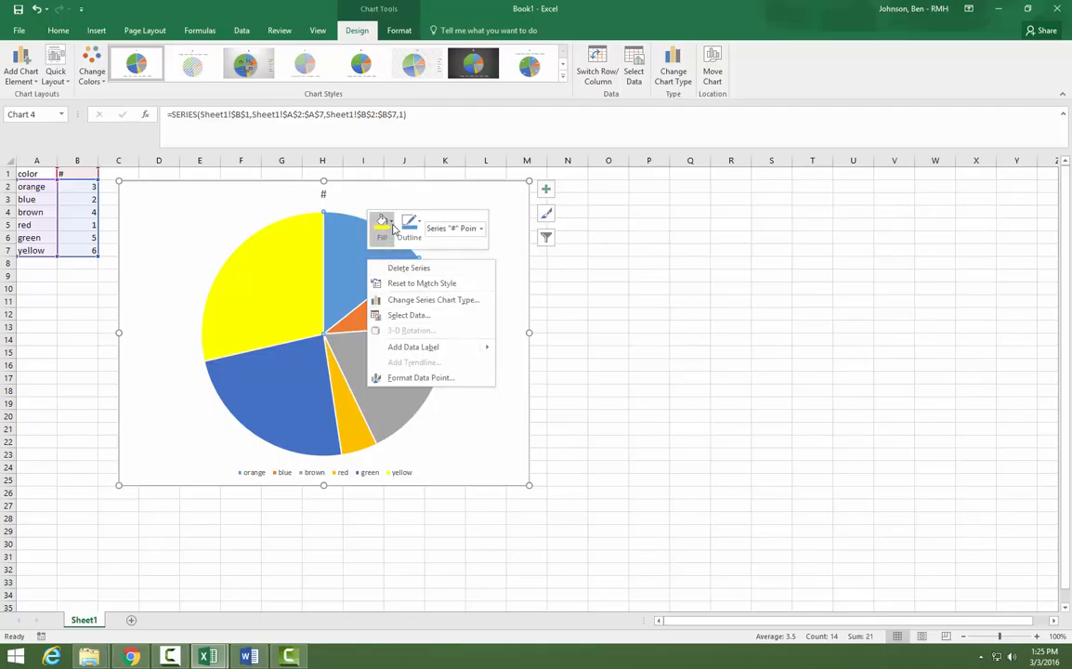
{"action": "left_click", "coordinate": [393, 229]}
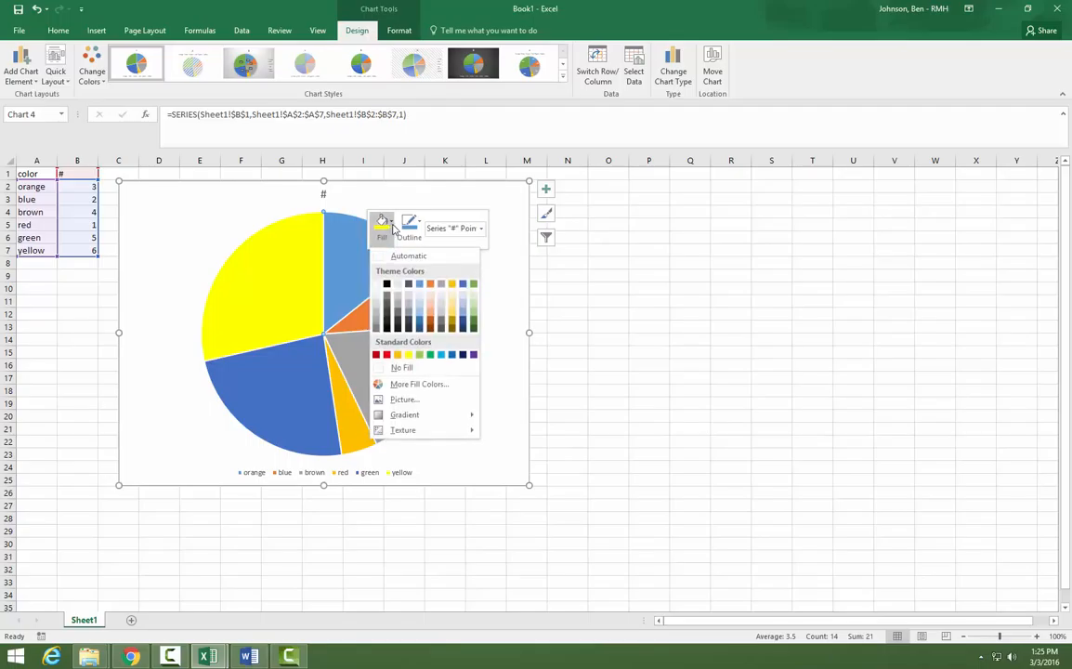
{"action": "left_click", "coordinate": [433, 286]}
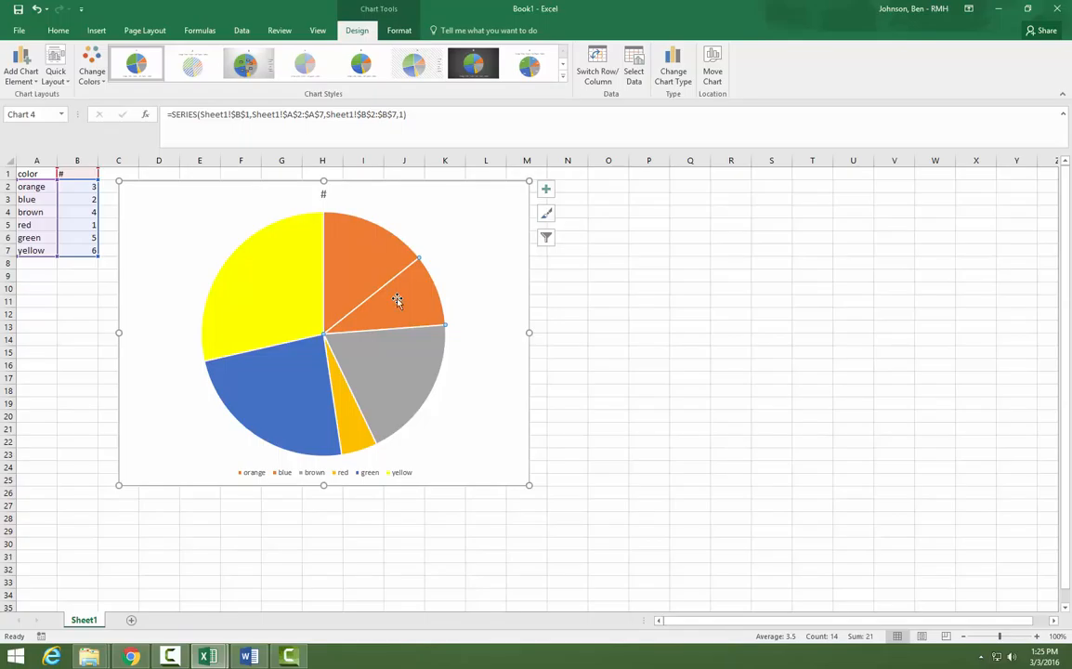
Fill the pie slice for the blue category with a darker theme blue.
{"action": "right_click", "coordinate": [394, 307]}
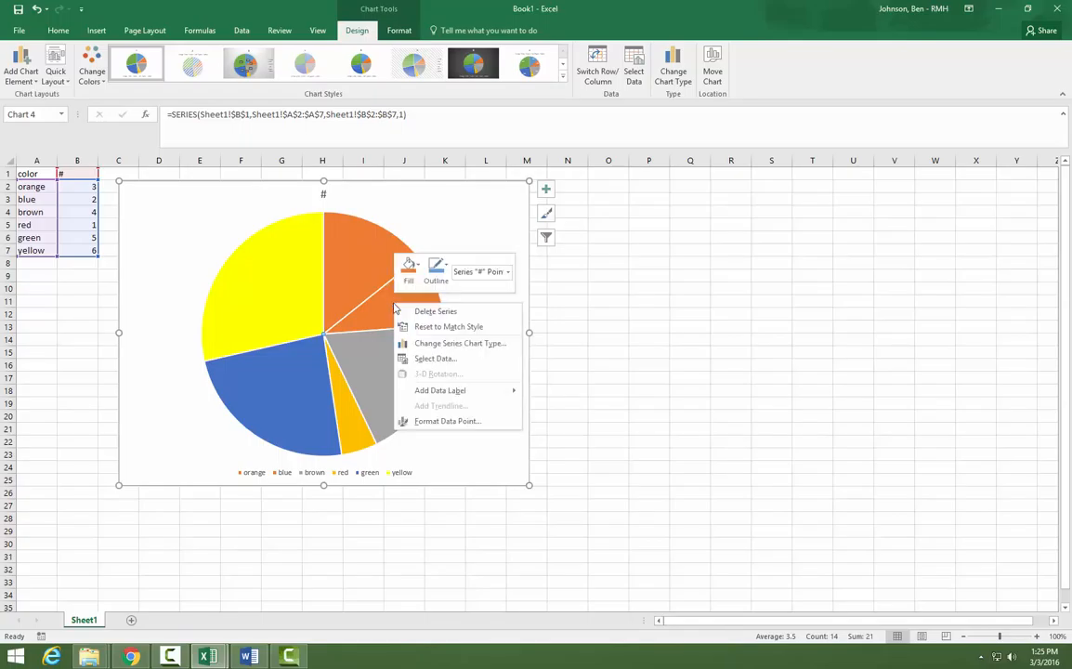
{"action": "left_click", "coordinate": [409, 267]}
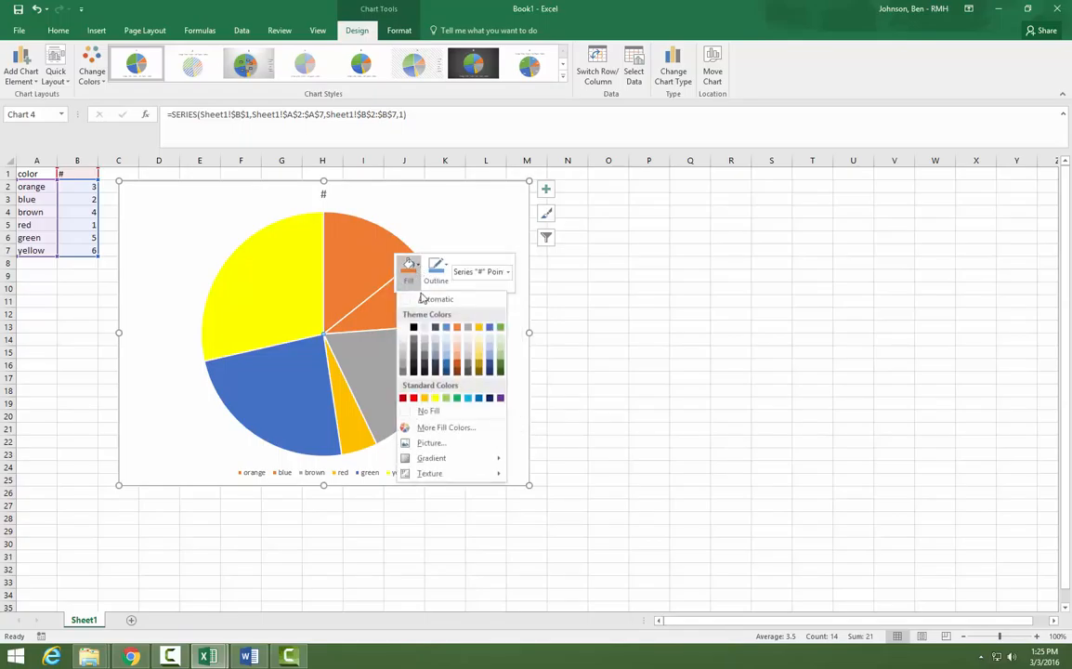
{"action": "left_click", "coordinate": [490, 362]}
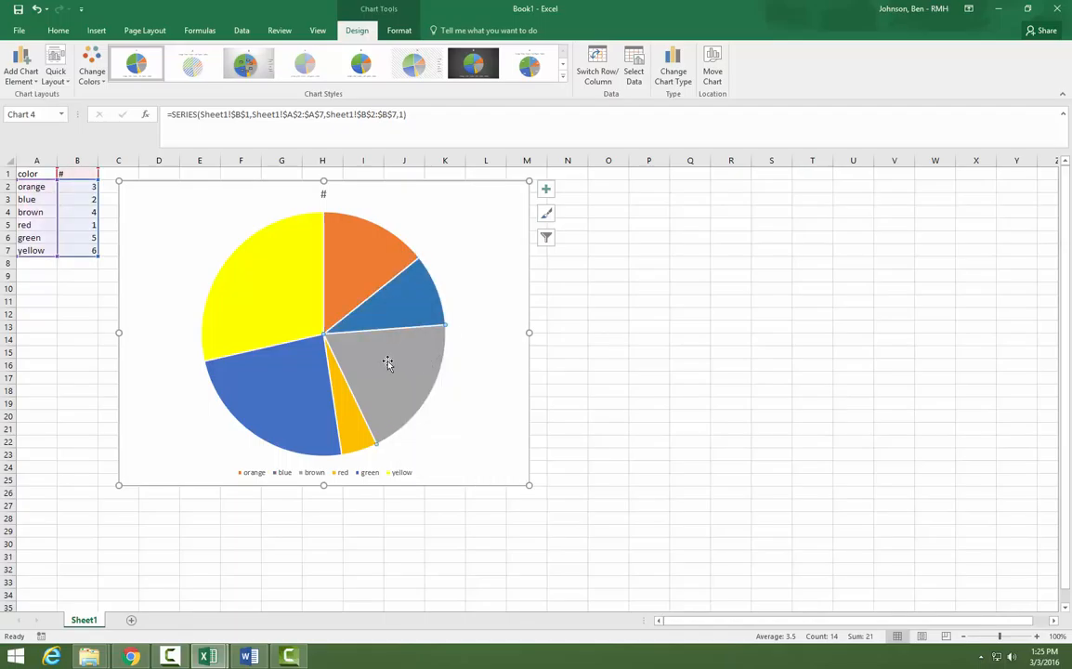
Fill the pie slice for the brown category with a dark brown shade of the theme orange.
{"action": "right_click", "coordinate": [387, 363]}
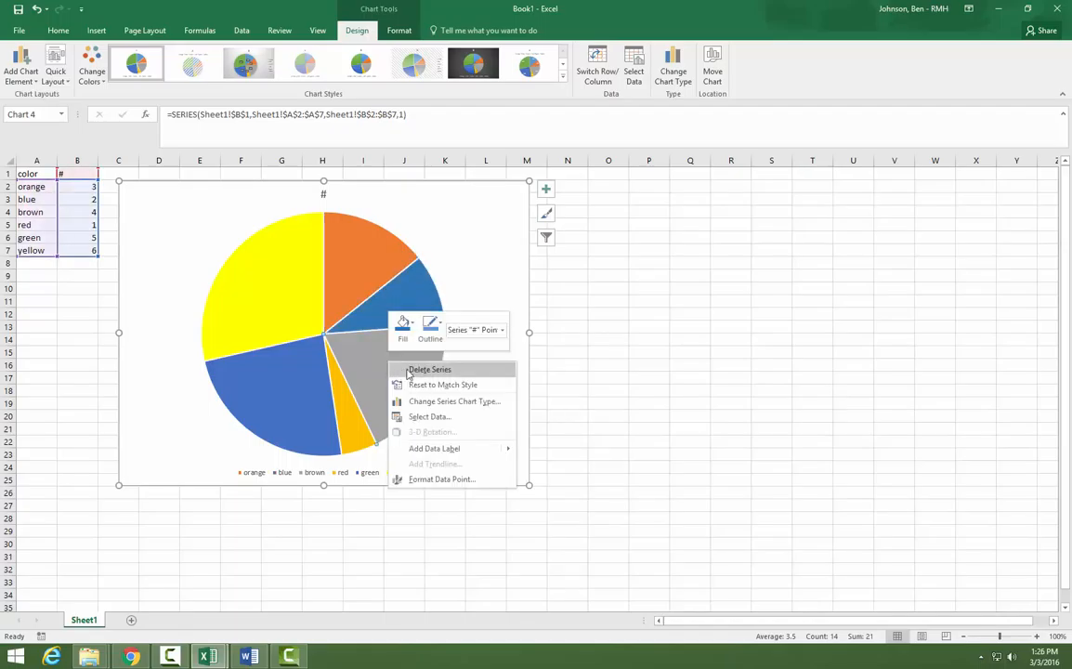
{"action": "left_click", "coordinate": [415, 325]}
{"action": "left_click", "coordinate": [451, 429]}
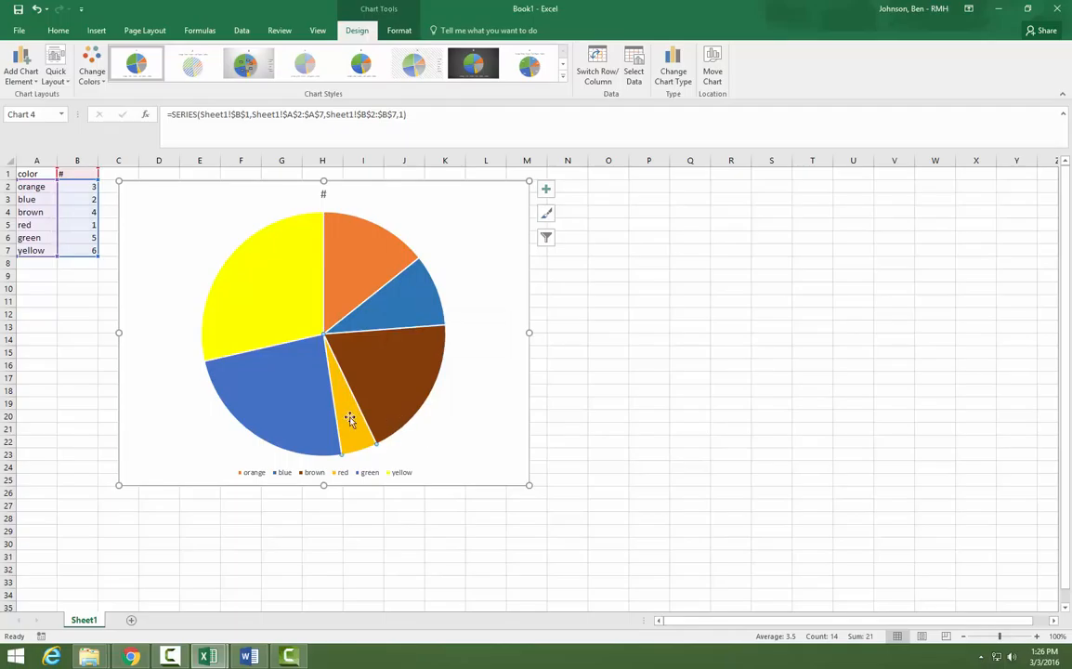
Fill the pie slice for the red category with standard red.
{"action": "right_click", "coordinate": [350, 420]}
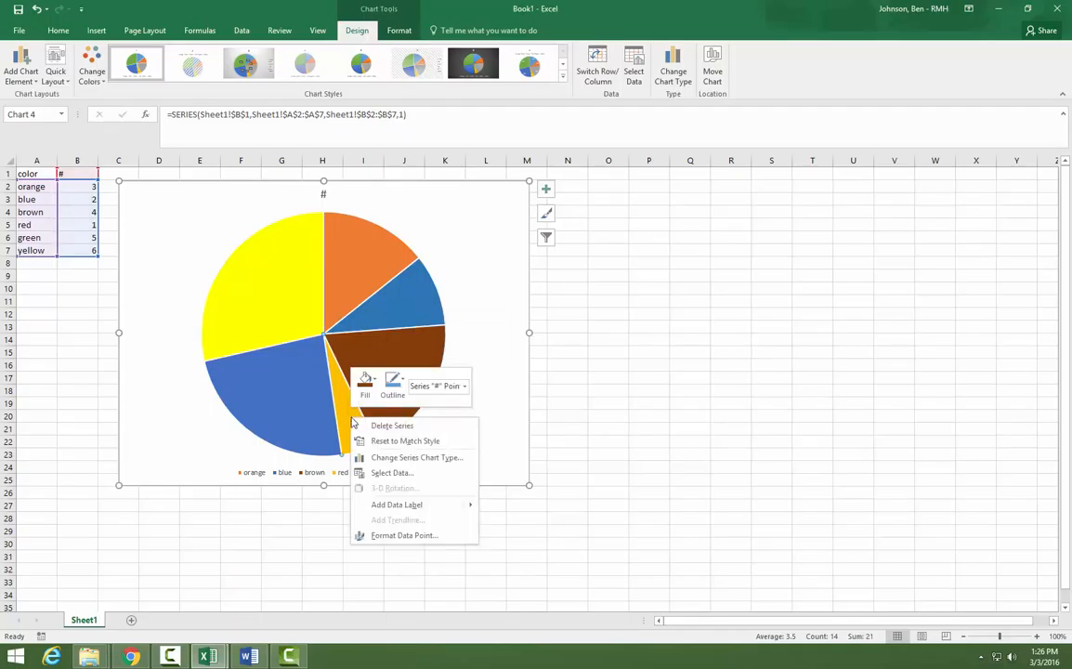
{"action": "left_click", "coordinate": [363, 379]}
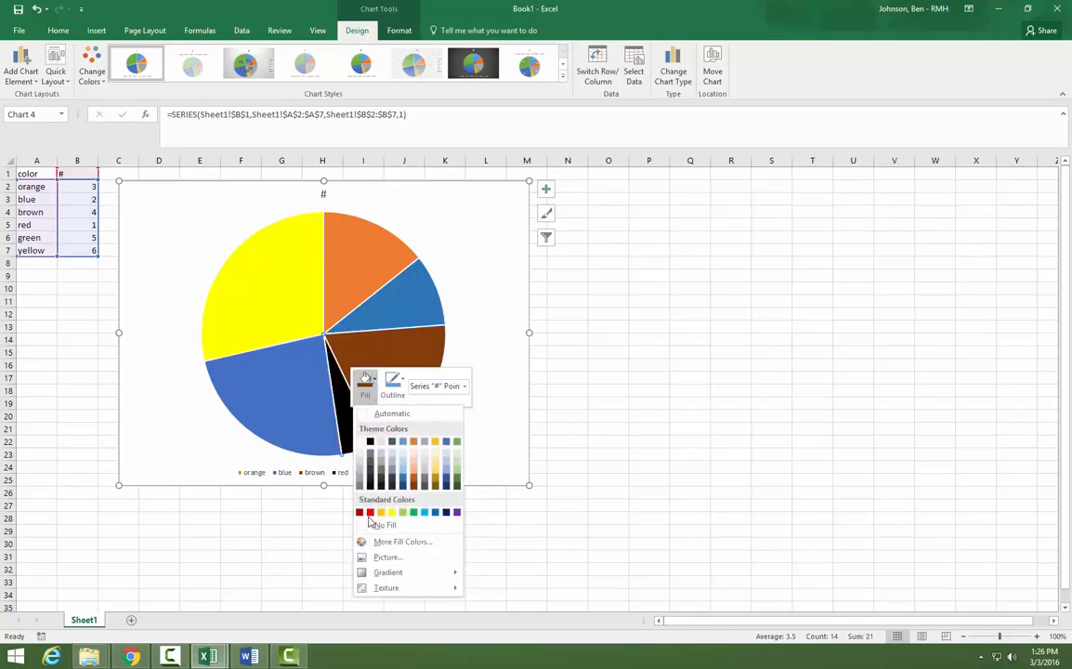
{"action": "left_click", "coordinate": [370, 512]}
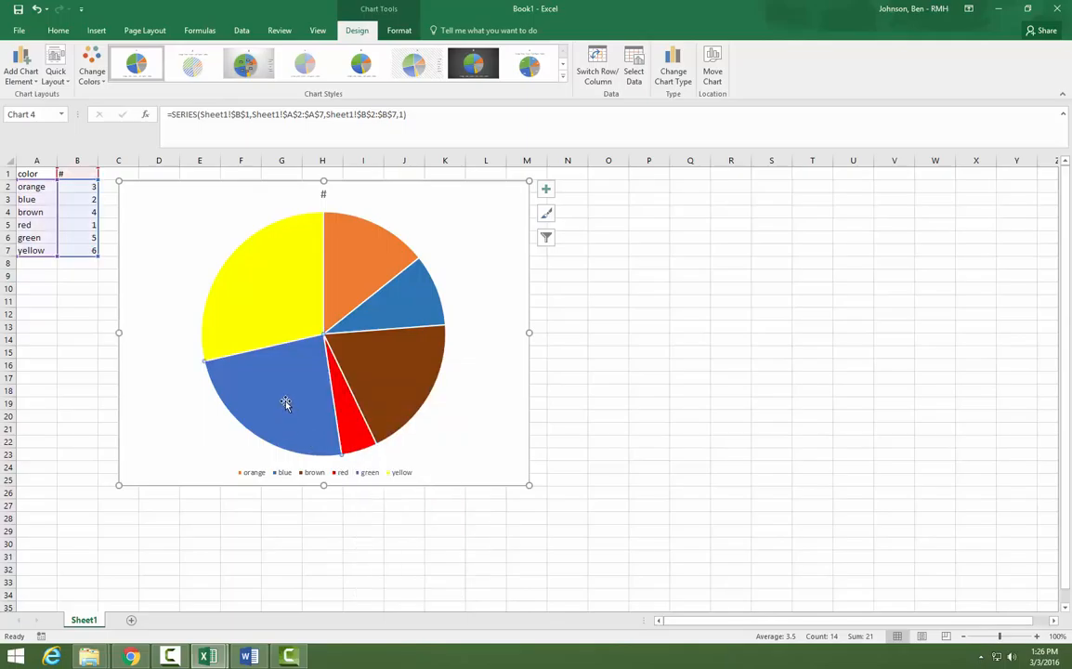
Change the fill of the blue category's pie slice to the theme green.
{"action": "left_click", "coordinate": [385, 313]}
{"action": "right_click", "coordinate": [387, 312]}
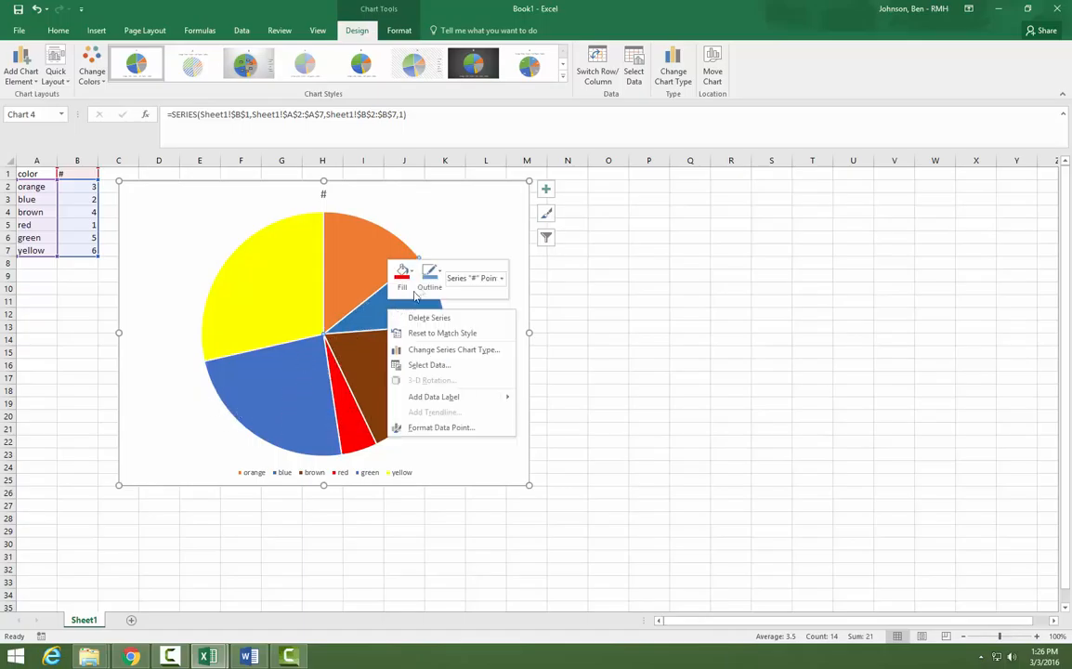
{"action": "left_click", "coordinate": [411, 274]}
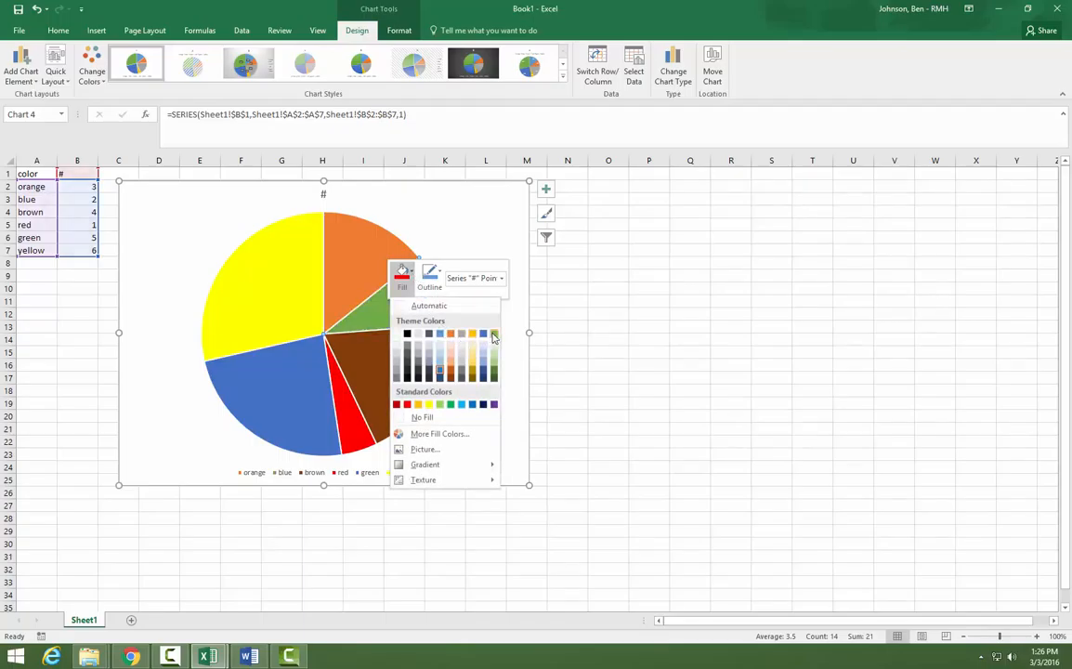
{"action": "left_click", "coordinate": [446, 303]}
{"action": "left_click", "coordinate": [464, 419]}
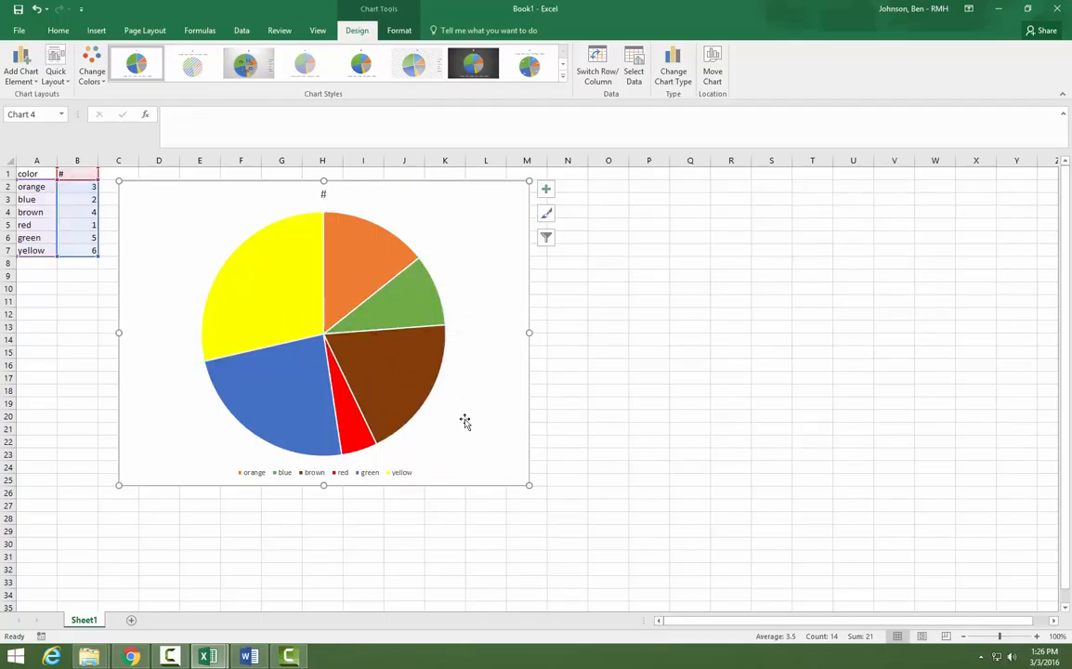
Replace the chart title with "My Bag of M & M's".
{"action": "left_click", "coordinate": [324, 194]}
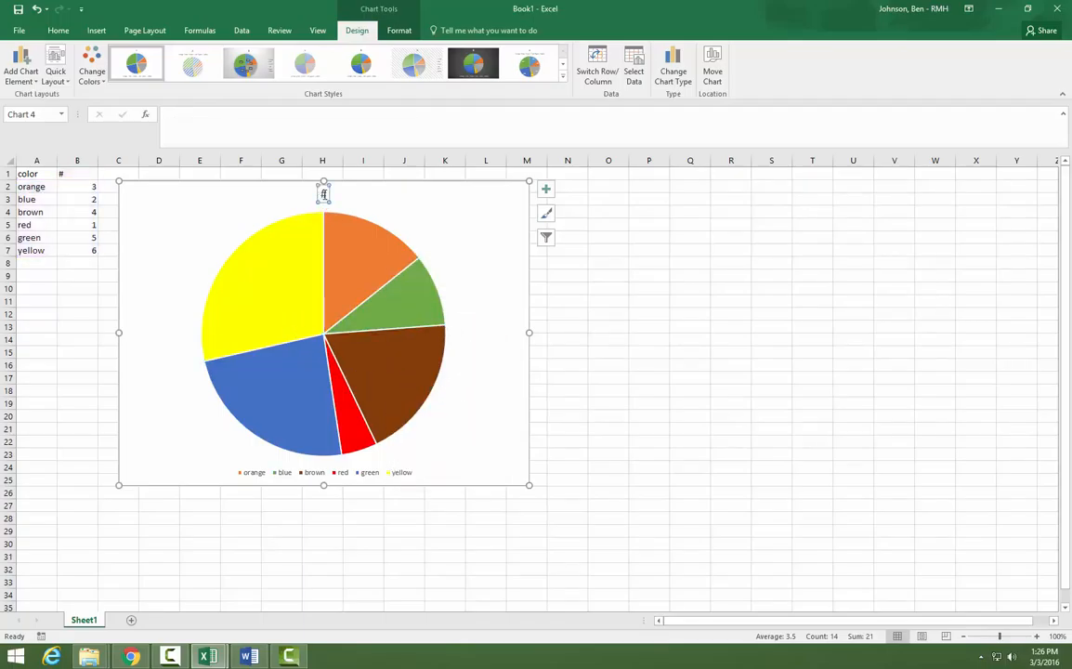
{"action": "left_click", "coordinate": [321, 192]}
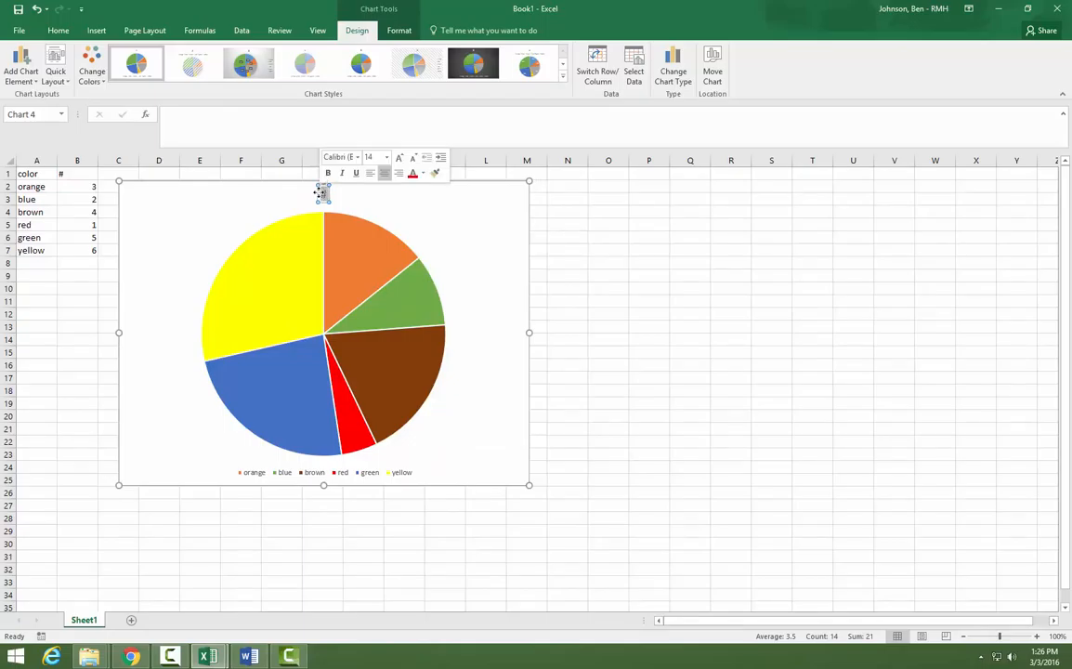
{"action": "key", "text": "BackSpace"}
{"action": "type", "text": "My Ba"}
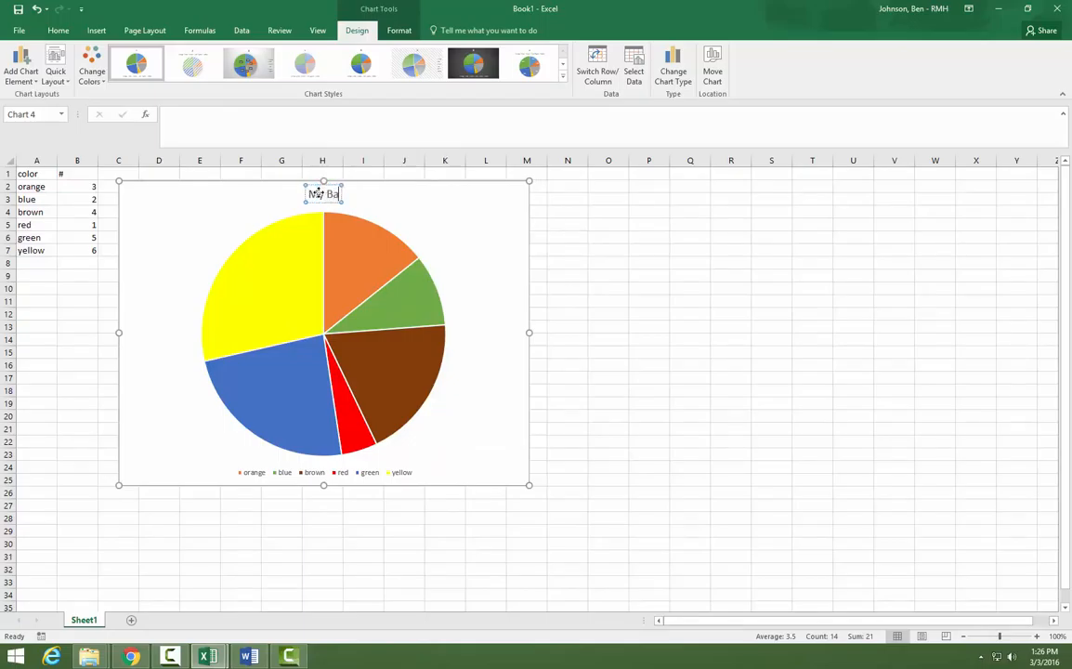
{"action": "type", "text": "g of M & M"}
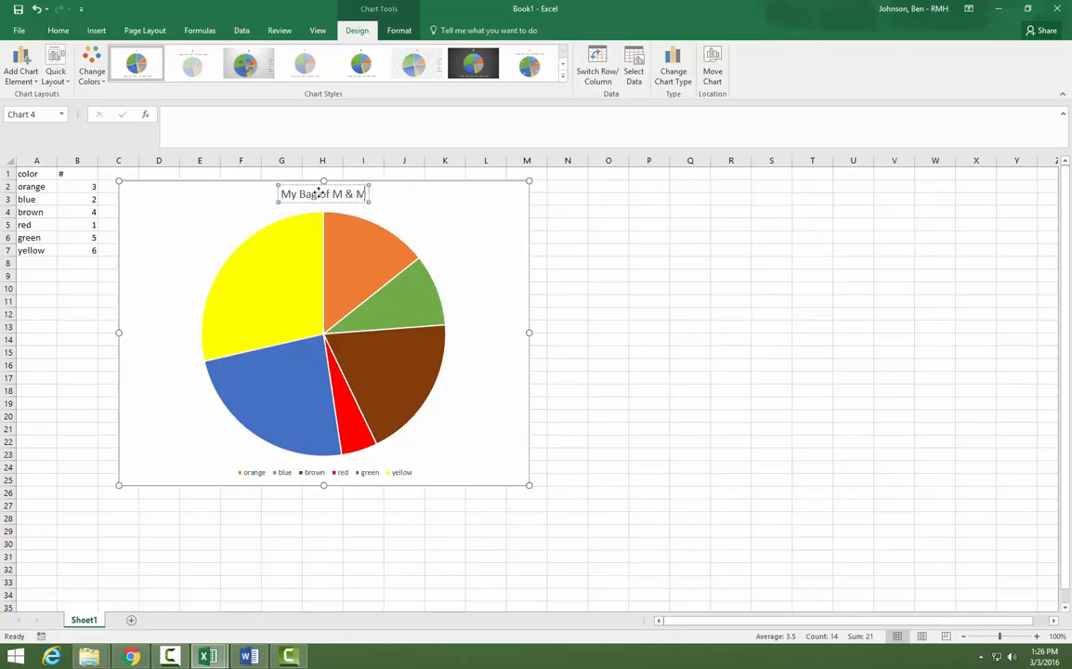
{"action": "type", "text": "'s"}
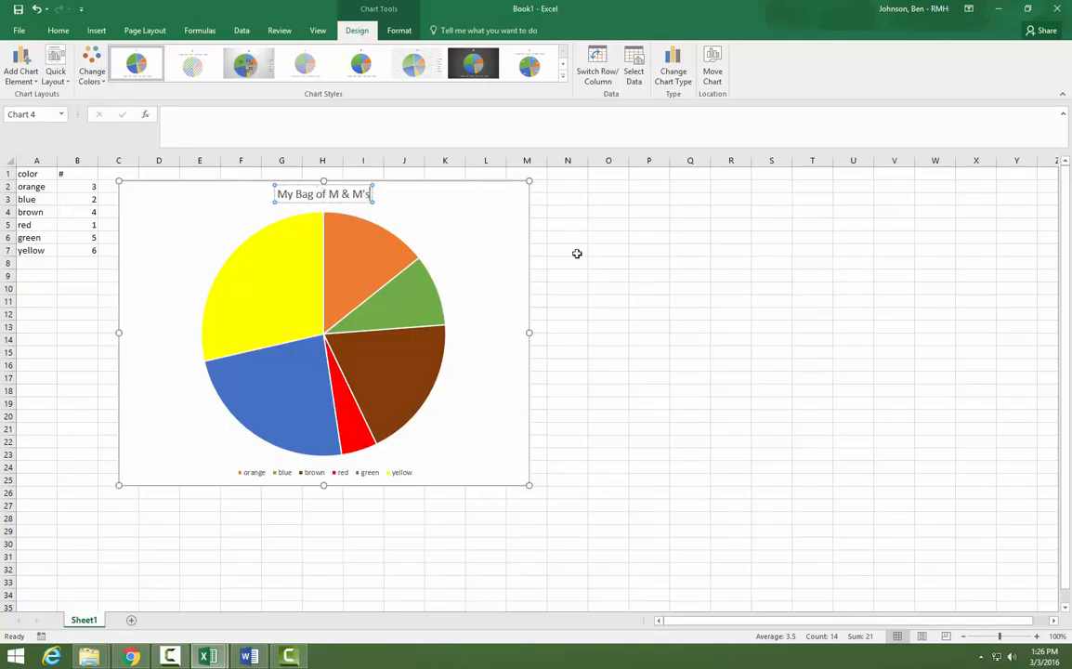
{"action": "left_click", "coordinate": [354, 242]}
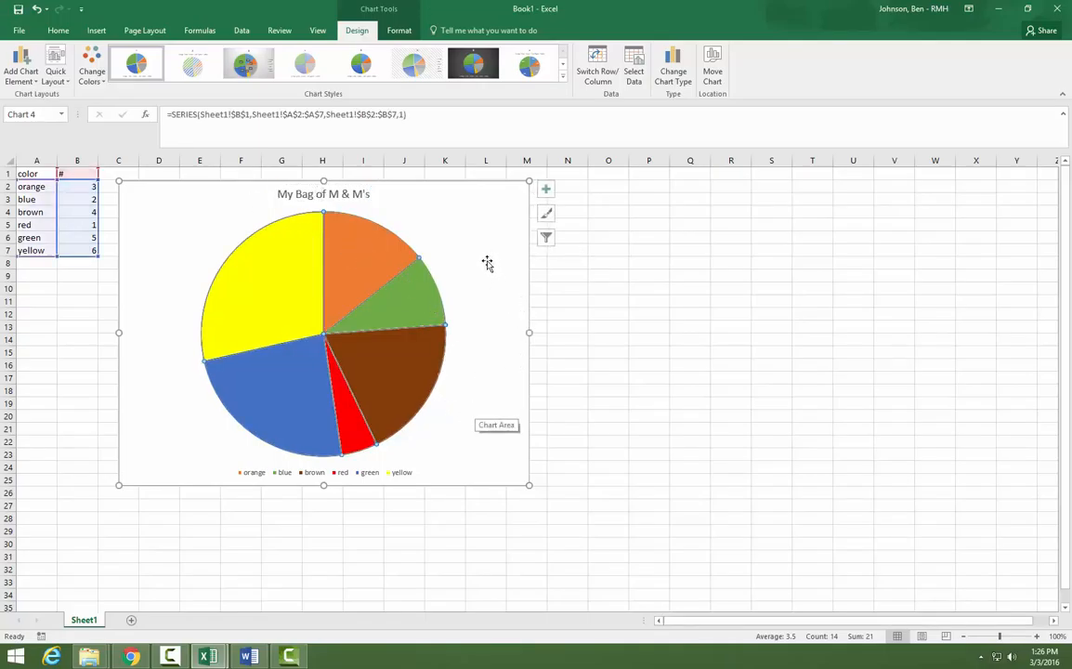
Apply the third chart style, with the gray gradient background, percentage labels and side legend, to the pie chart.
{"action": "left_click", "coordinate": [546, 213]}
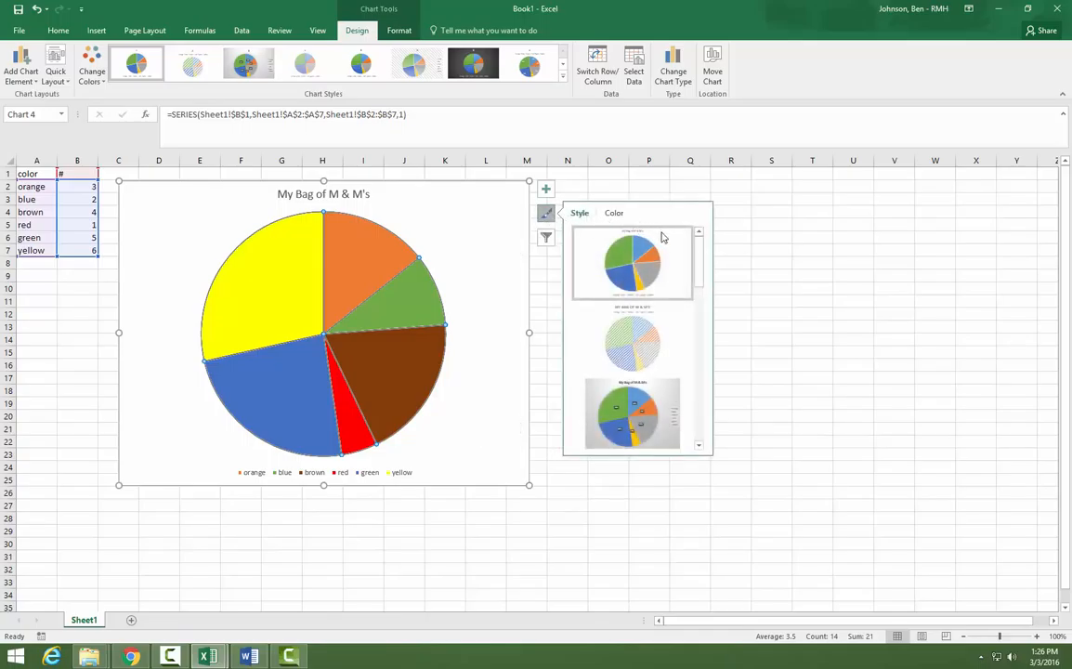
{"action": "mouse_move", "coordinate": [699, 262]}
{"action": "left_mouse_down"}
{"action": "mouse_move", "coordinate": [715, 421]}
{"action": "mouse_move", "coordinate": [714, 274]}
{"action": "left_mouse_up"}
{"action": "left_click", "coordinate": [646, 340]}
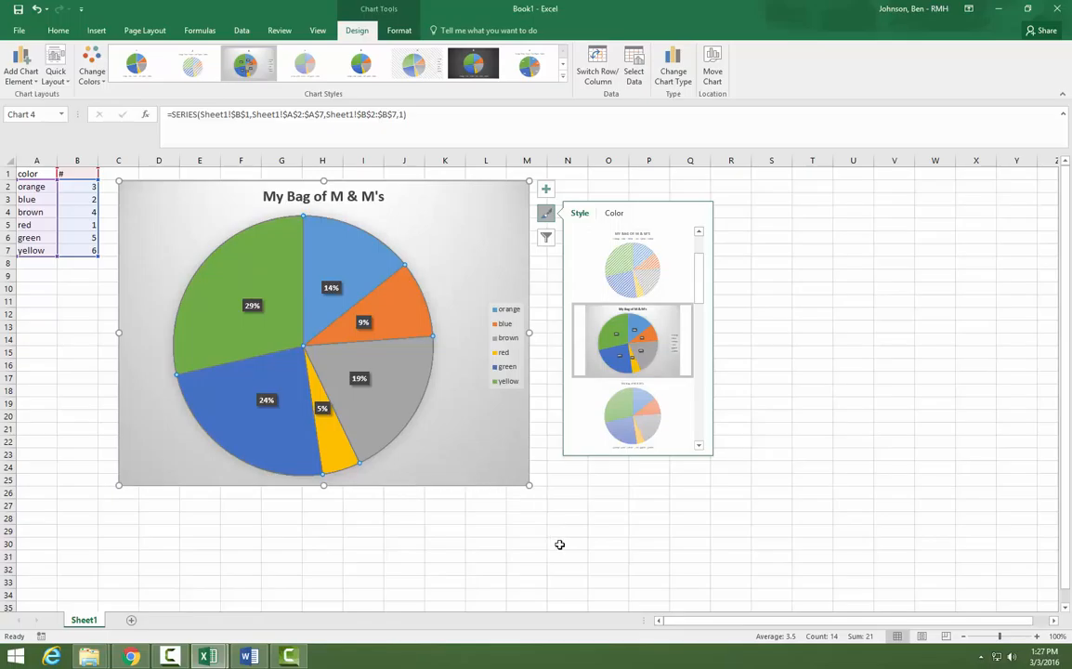
{"action": "left_click", "coordinate": [559, 544]}
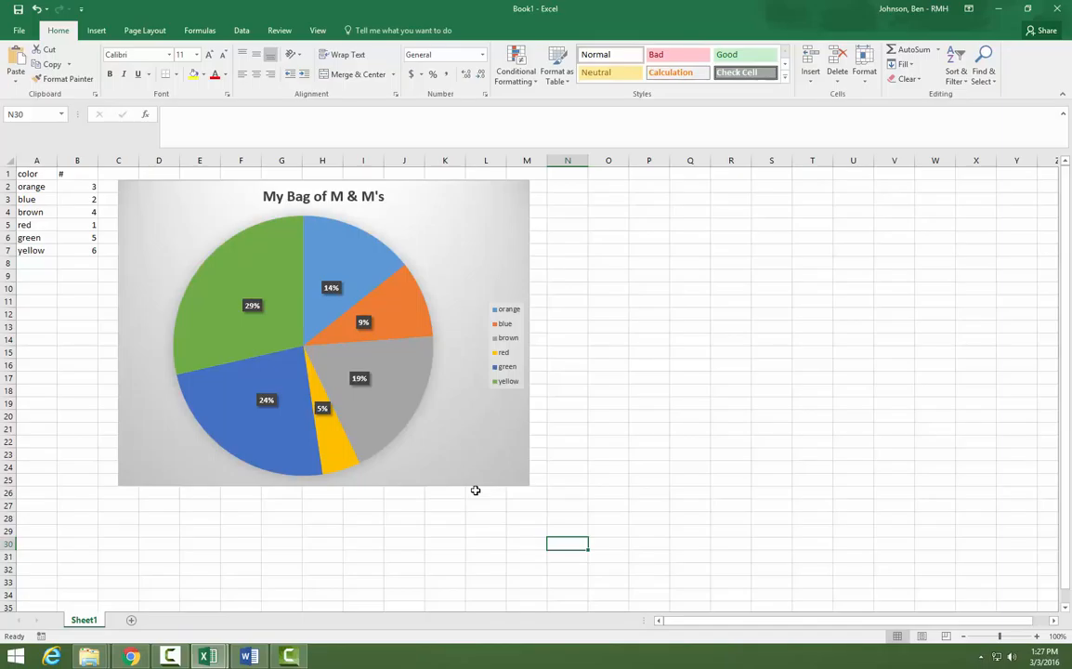
Copy the whole pie chart and try pasting it at cell P4 using the destination theme.
{"action": "right_click", "coordinate": [453, 232]}
{"action": "left_click", "coordinate": [494, 260]}
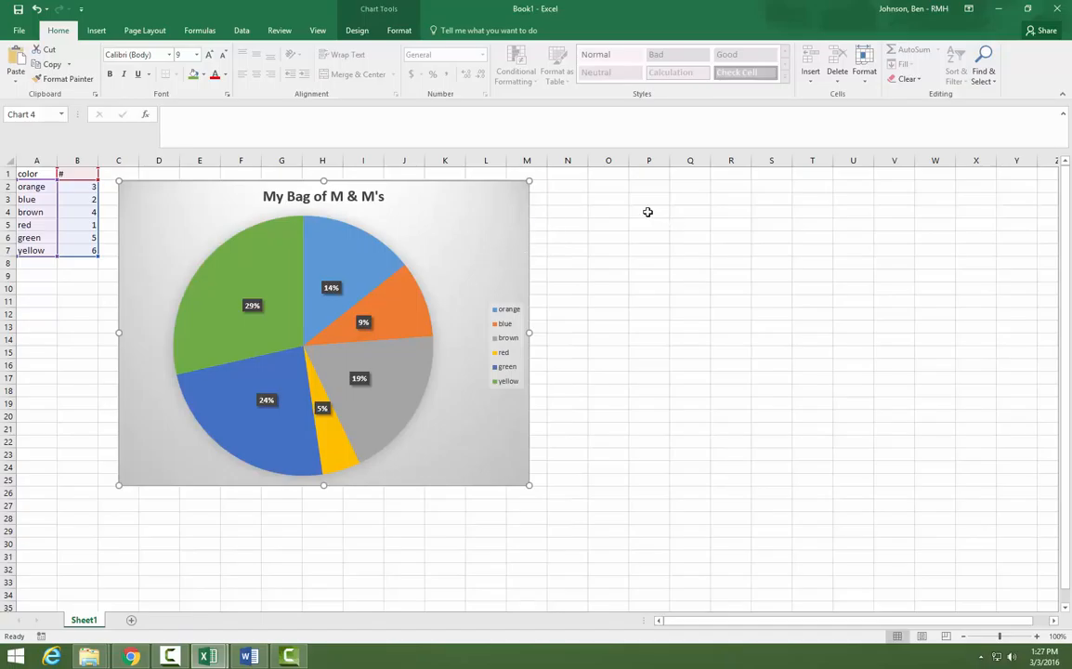
{"action": "left_click", "coordinate": [646, 211]}
{"action": "right_click", "coordinate": [646, 210]}
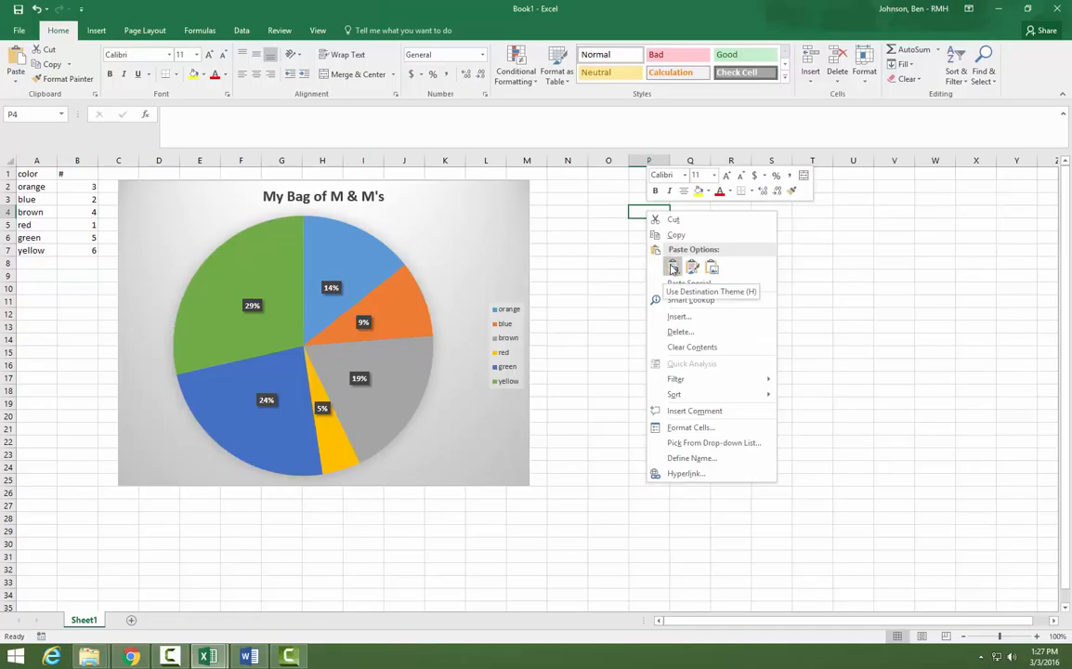
{"action": "left_click", "coordinate": [673, 268]}
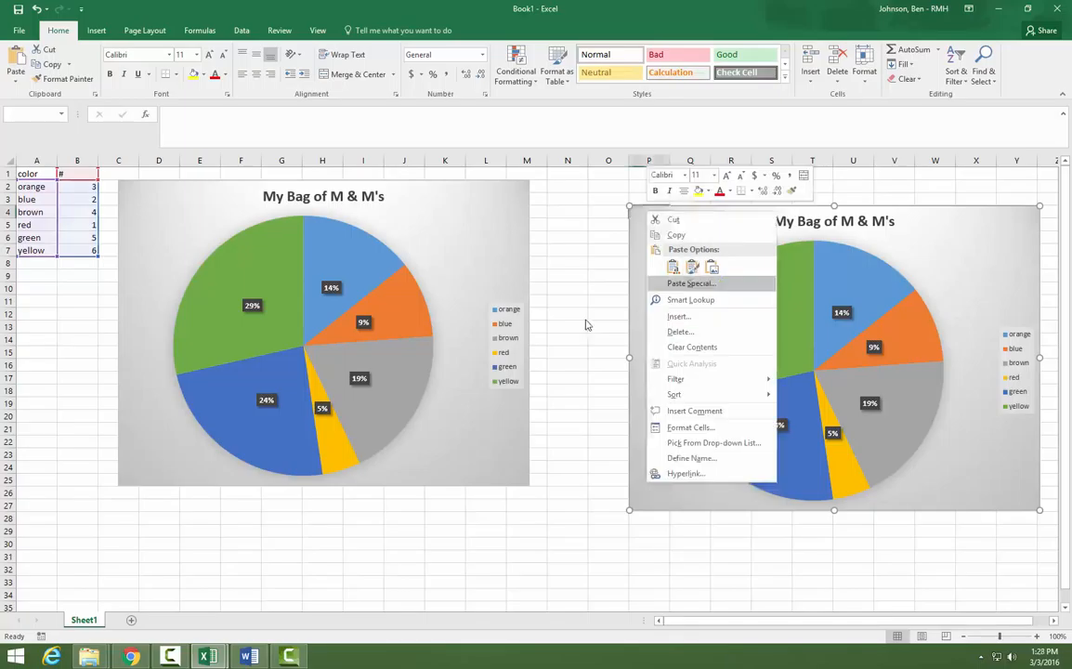
{"action": "key", "text": "Escape"}
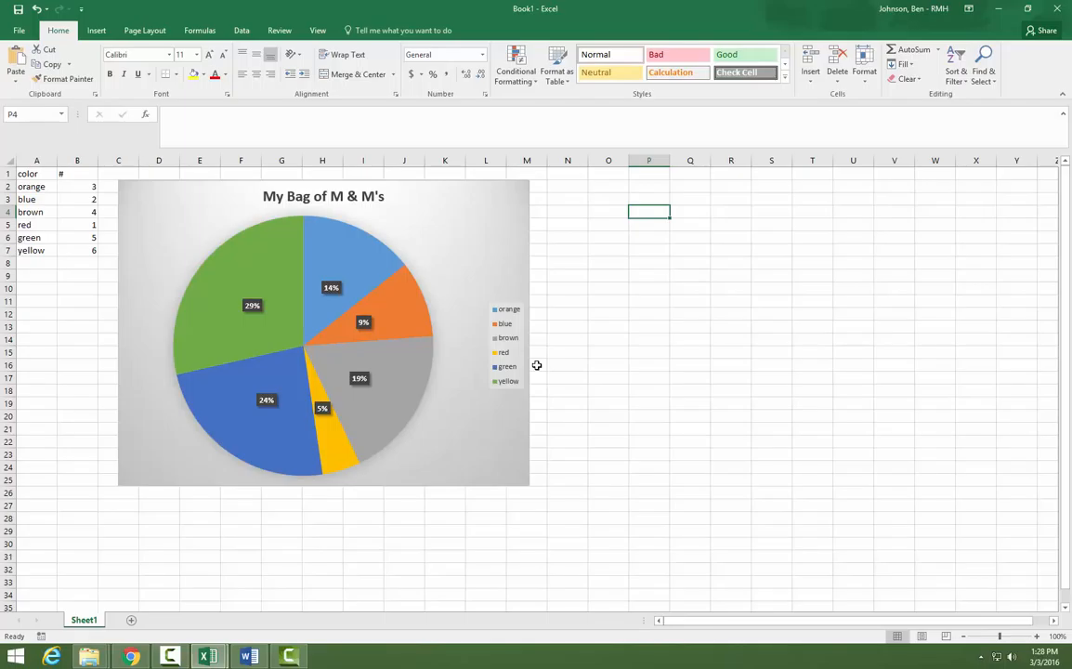
{"action": "left_click", "coordinate": [171, 657]}
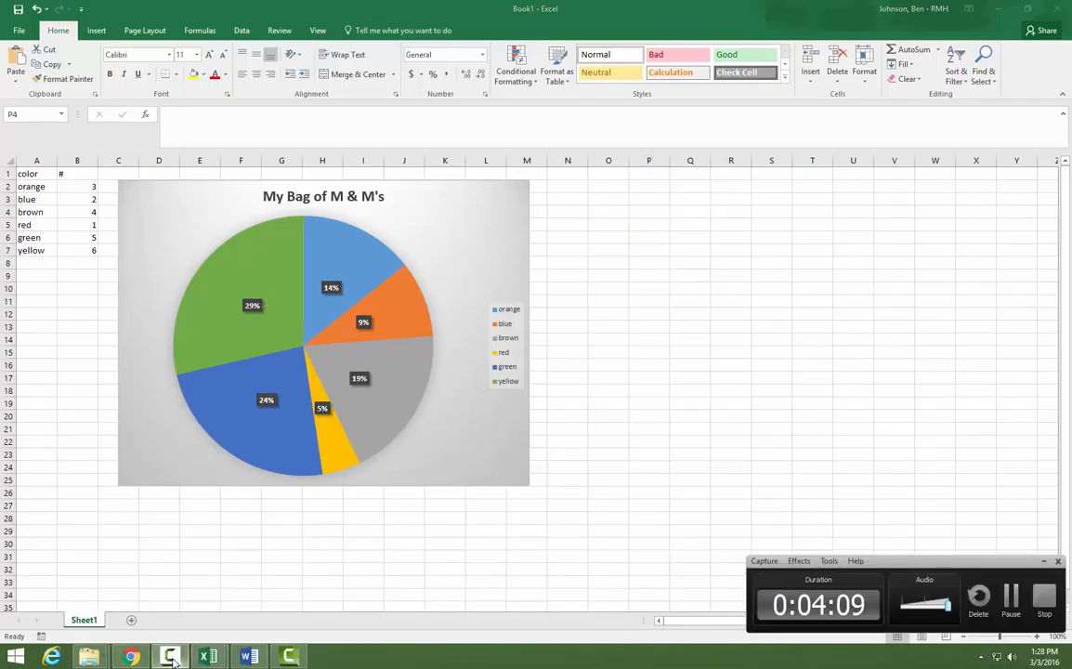